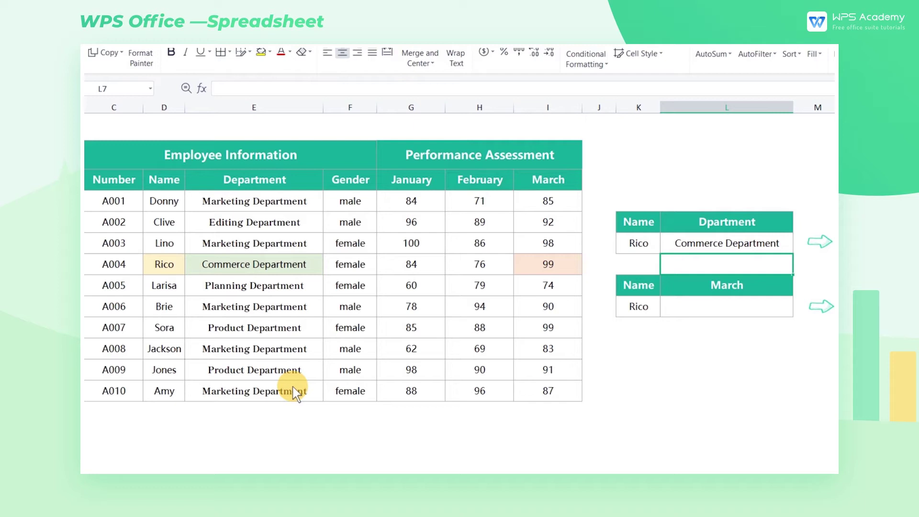
Step: Change the looked-up name in K6 from Rico to Amy so the department shows Marketing Department
left_click(648, 245)
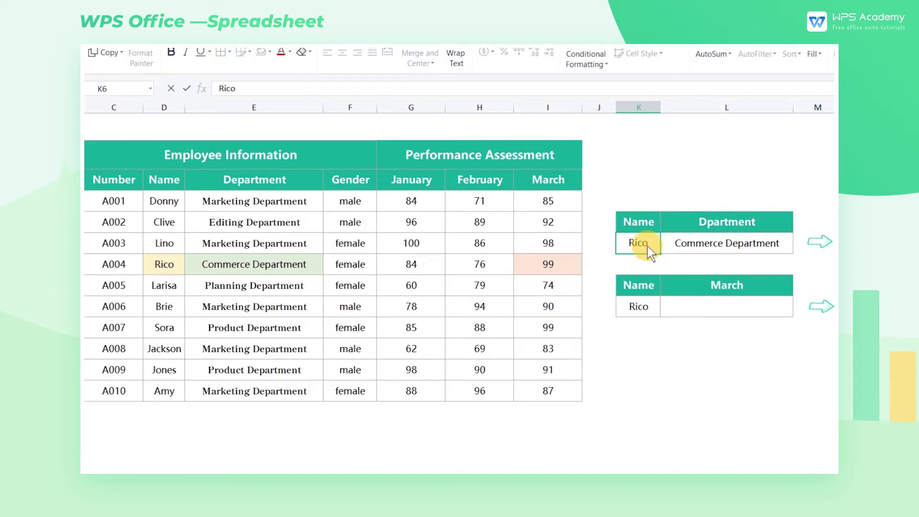
double_click(646, 246)
type("Amy")
key("Return")
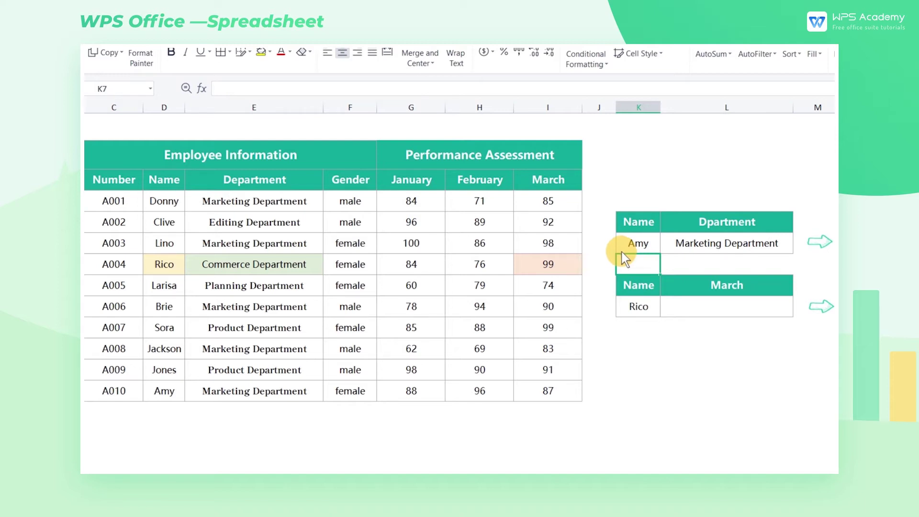
left_click(718, 306)
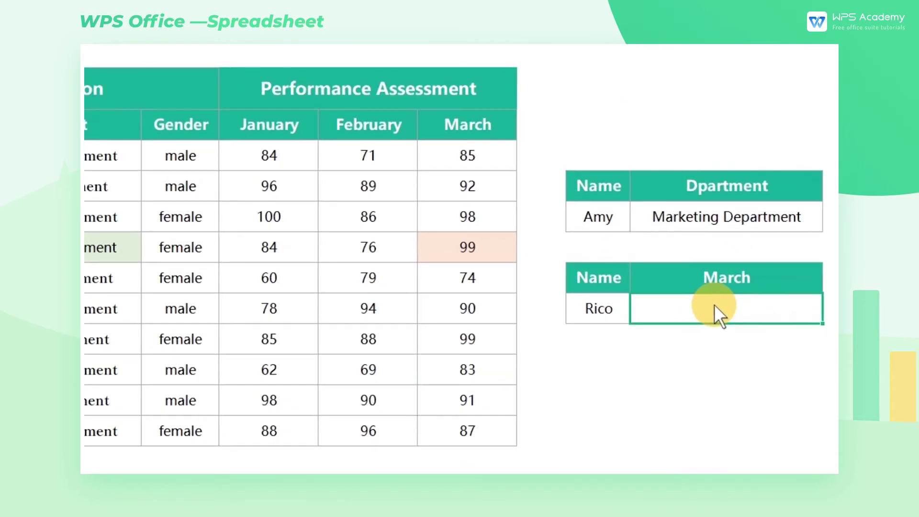
Step: Enter =XLOOKUP(L8,C3:I3,C7:I7) in L9 to return Rico's March score of 99
type("=xl")
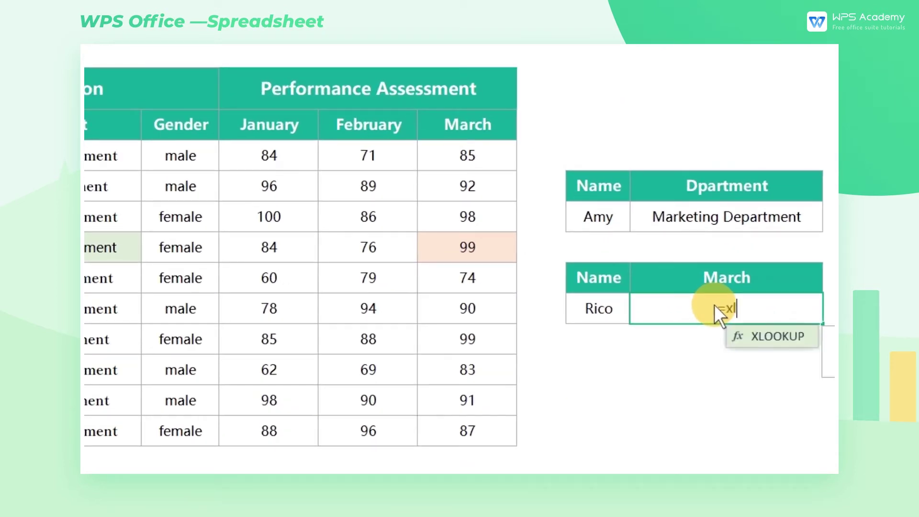
type("ookup")
key("Tab")
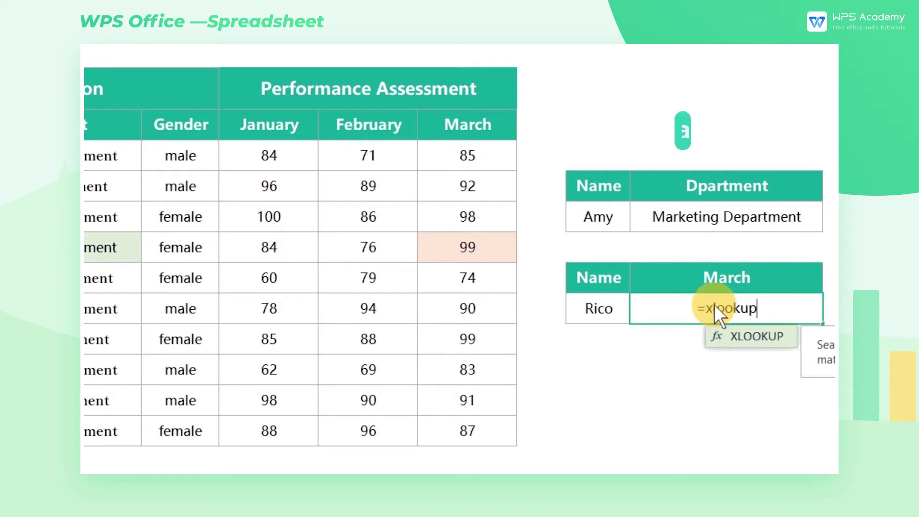
left_click(713, 276)
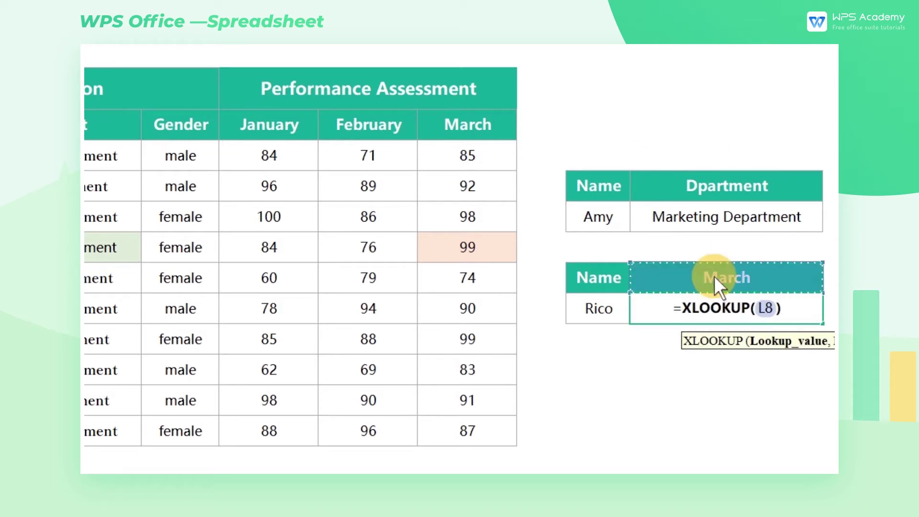
type(",")
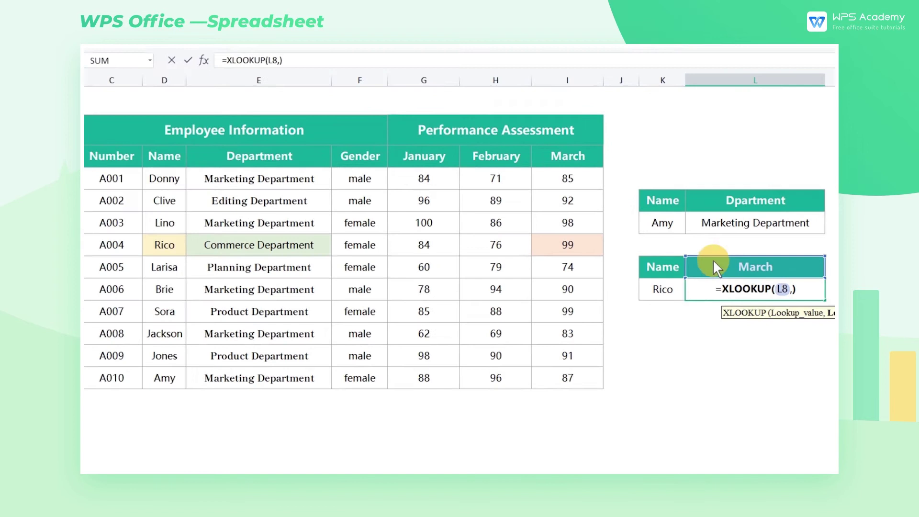
left_click(162, 156)
left_click_drag(162, 156, 555, 154)
type(",")
left_click_drag(153, 242, 565, 239)
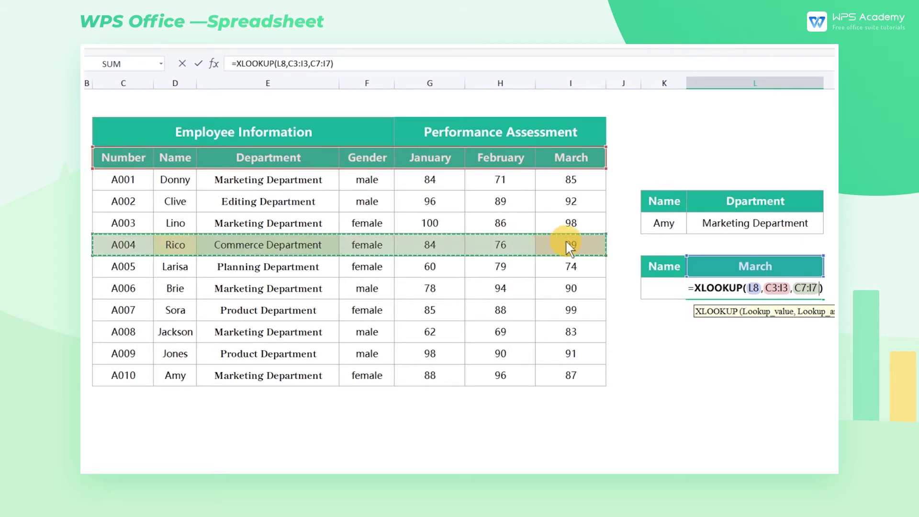
key("Return")
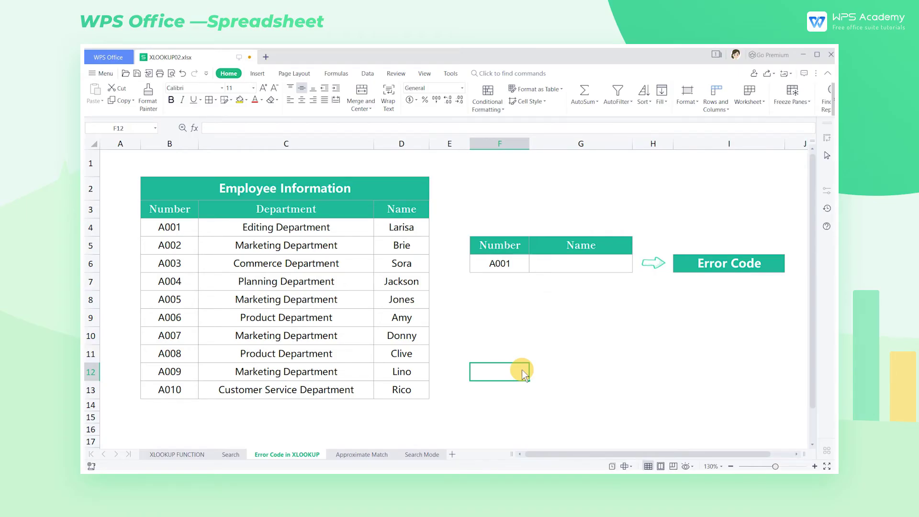
Step: Enter =XLOOKUP(F6,B4:B13,D4:D13) in G6 to return Larisa for number A001
double_click(561, 266)
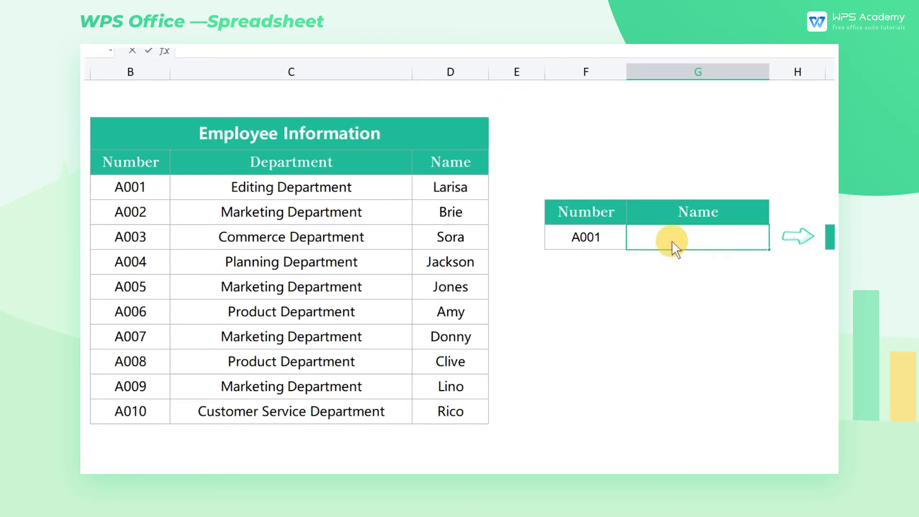
type("=xlookup")
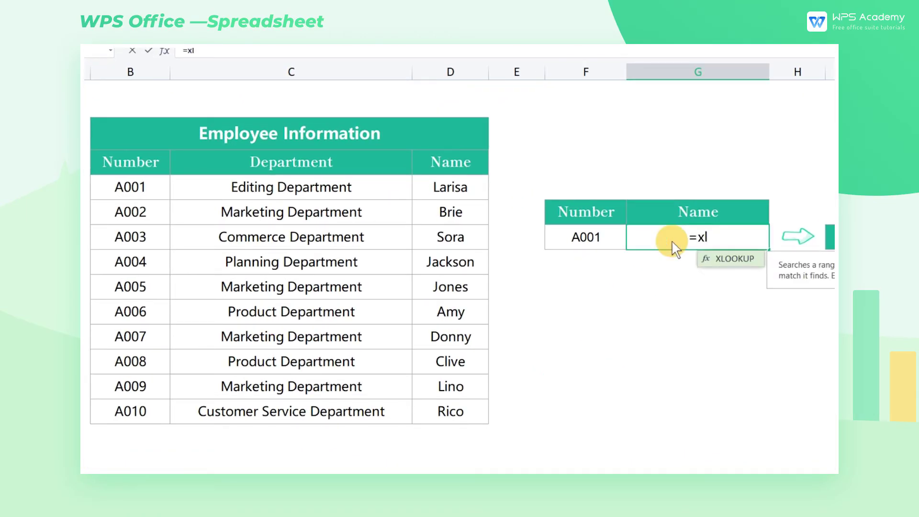
key("Tab")
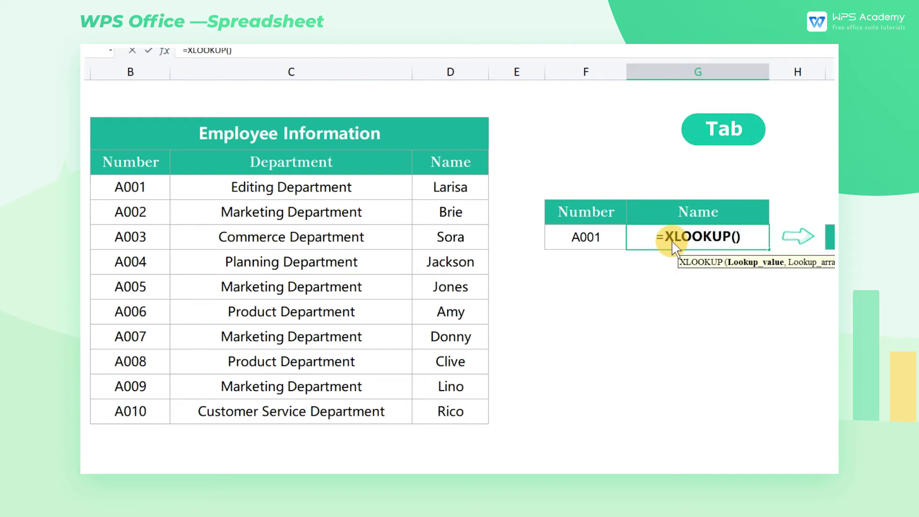
left_click(613, 238)
type(",")
left_click_drag(154, 186, 153, 410)
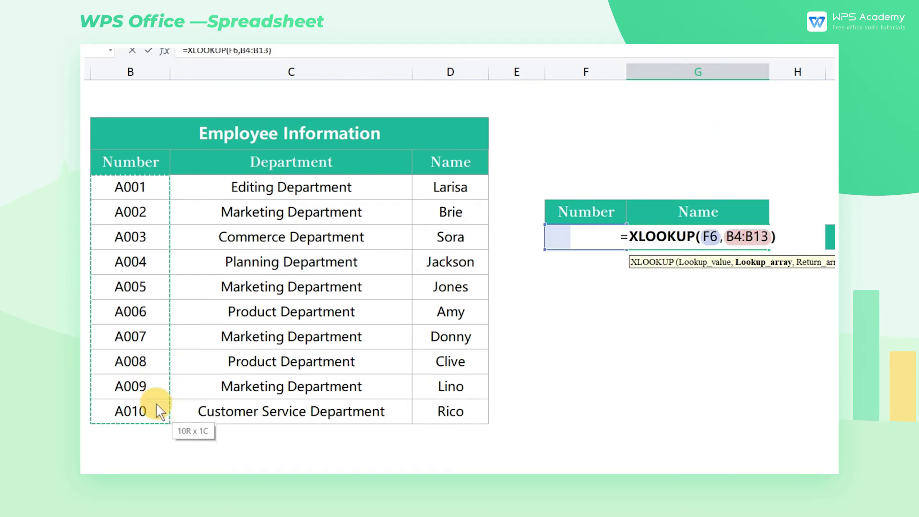
type(",")
left_click_drag(447, 187, 445, 414)
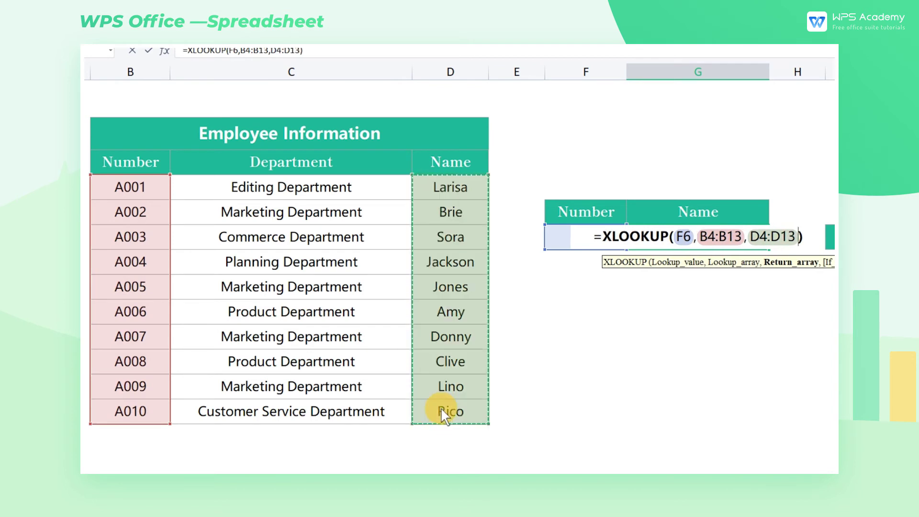
key("Return")
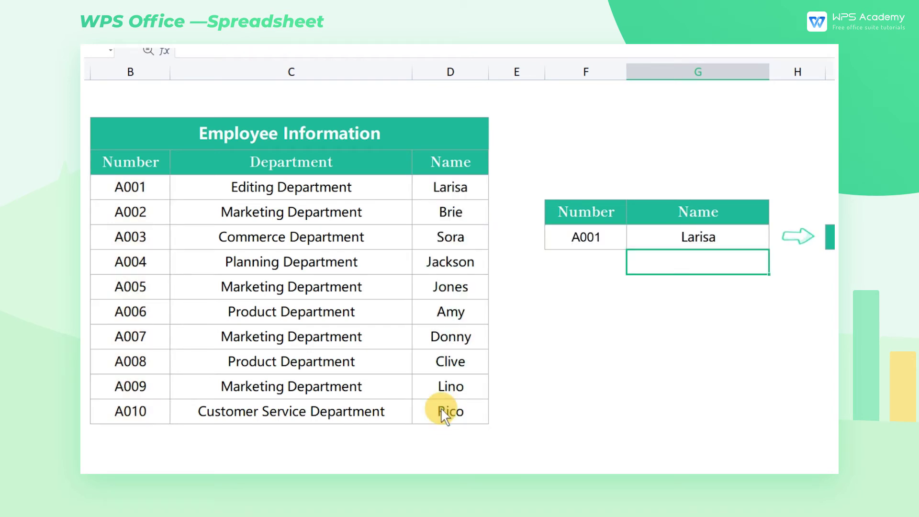
Step: Change the lookup number in F6 from A001 to A111 so the result shows #N/A
left_click(588, 239)
double_click(584, 238)
left_click_drag(580, 237, 587, 238)
type("11")
key("Return")
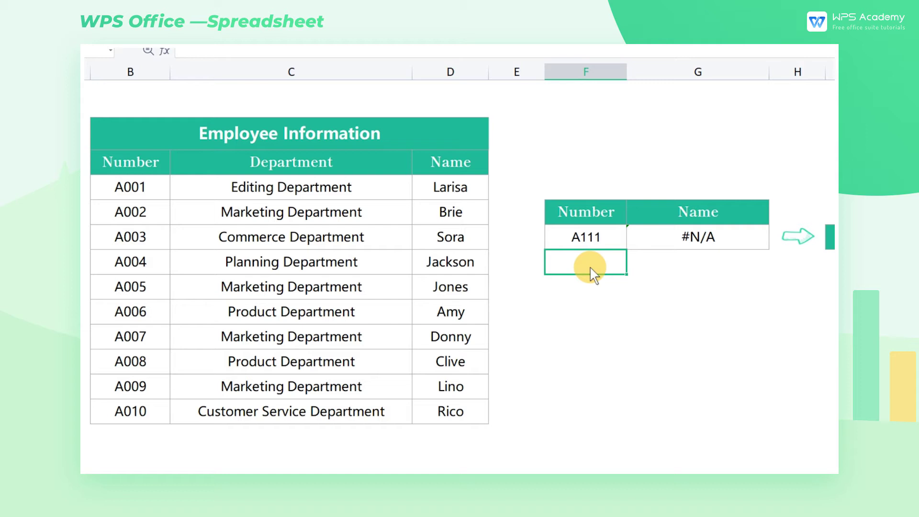
Step: Add a "not found" fallback to the G6 formula: =XLOOKUP(F6,B4:B13,D4:D13,"not found")
double_click(641, 240)
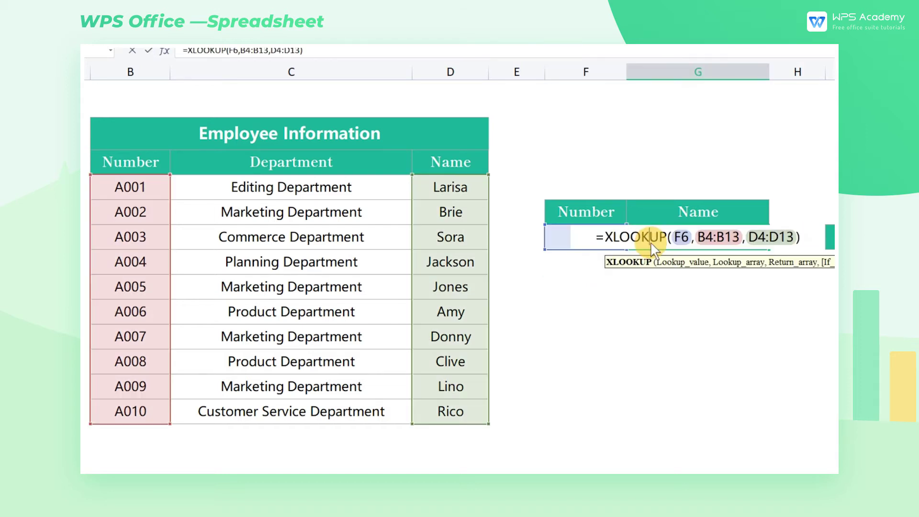
left_click(765, 246)
left_click(796, 247)
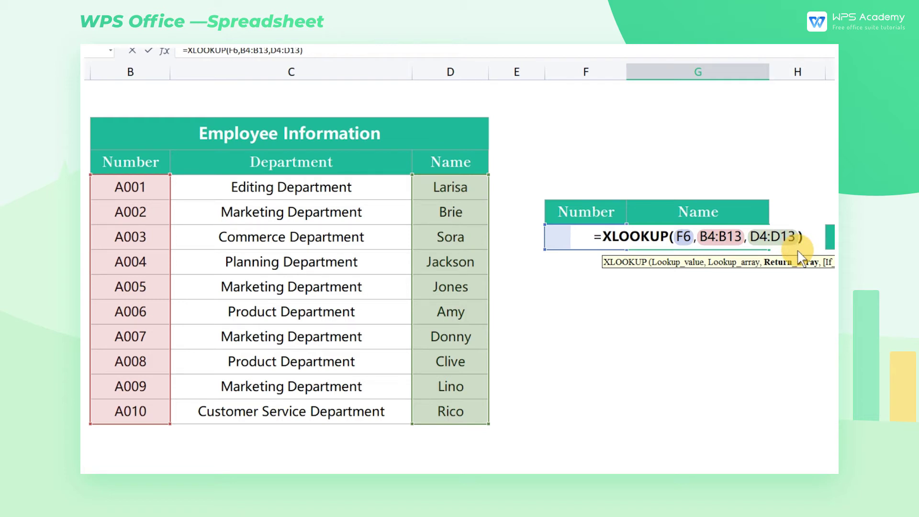
type(",")
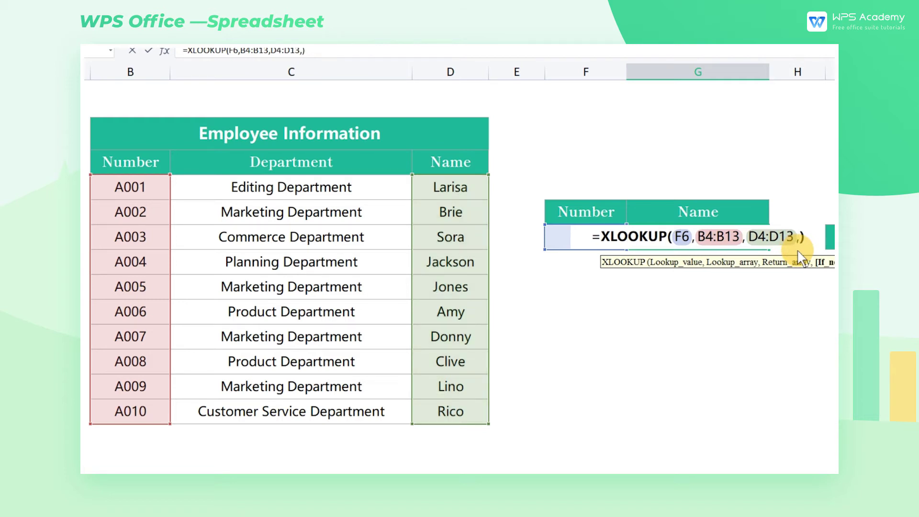
type("\"not")
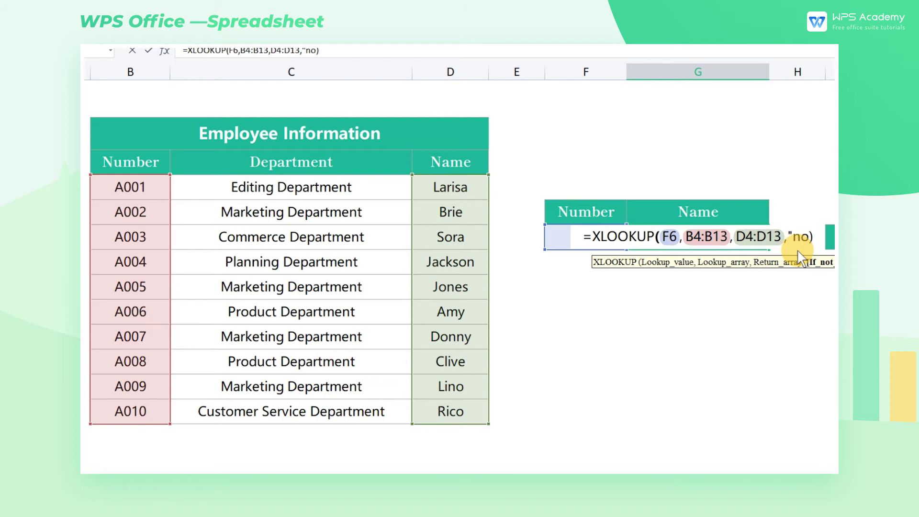
type(" found")
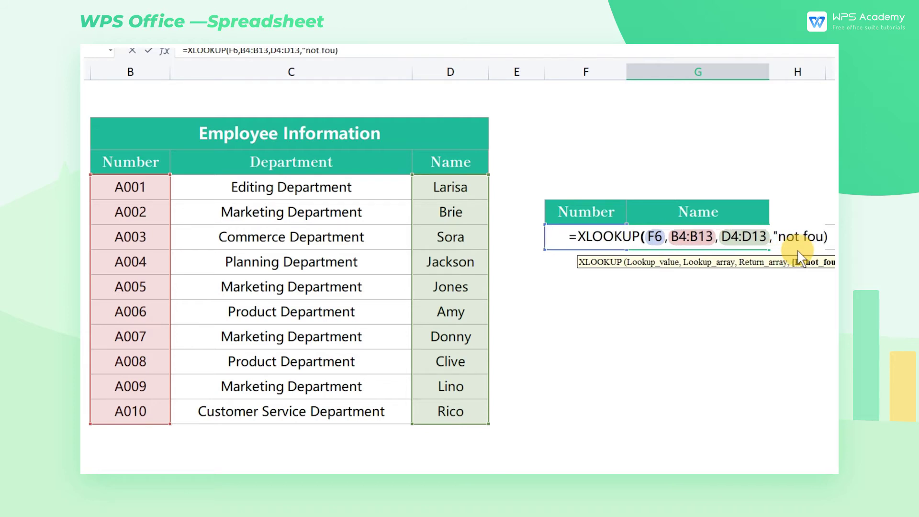
type("\"")
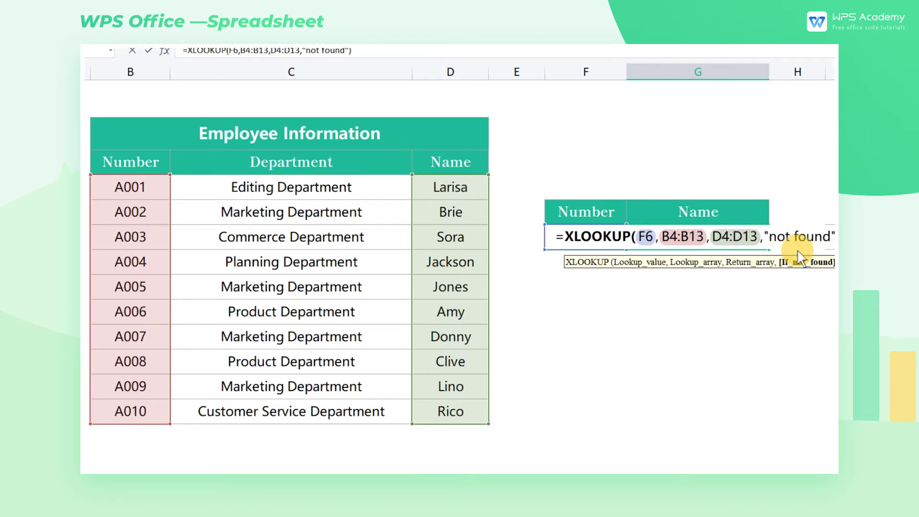
key("Return")
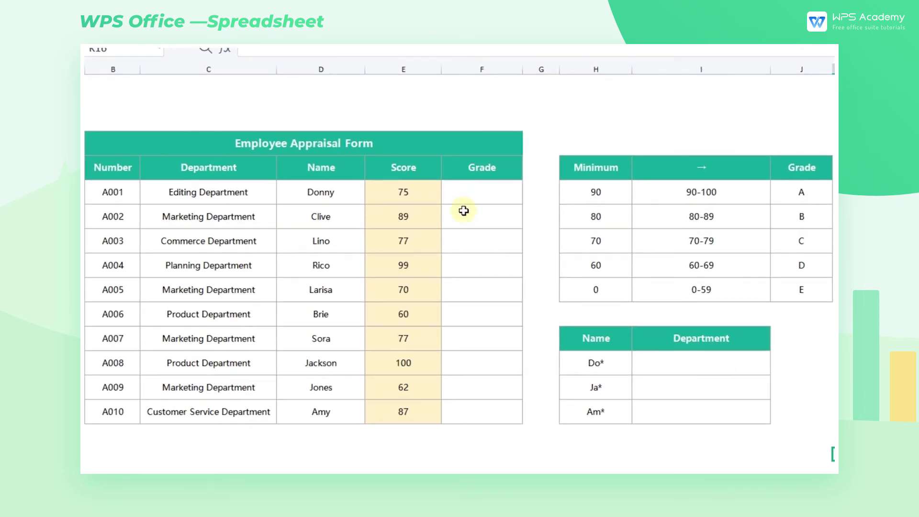
Step: Enter =XLOOKUP(E4,$H$4:$H$8,$J$4:$J$8,,-1) in F4 to grade the first employee's score
left_click(450, 197)
double_click(451, 197)
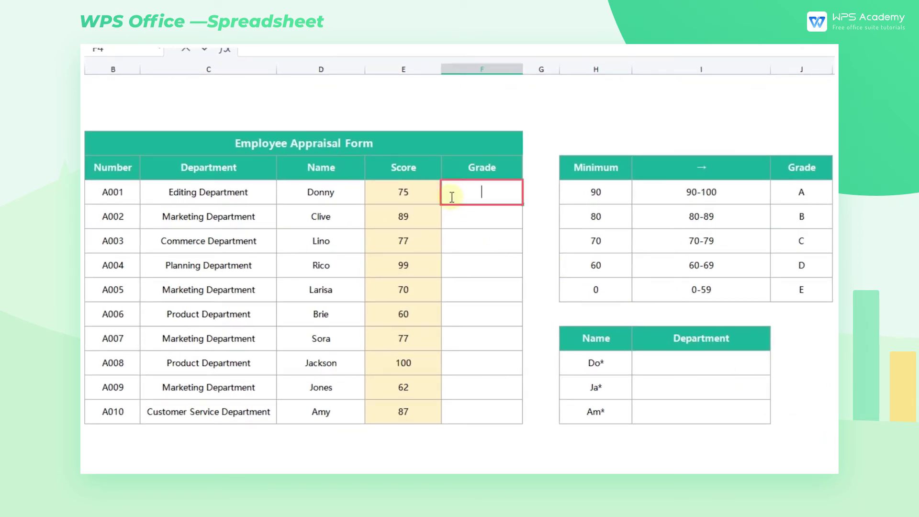
type("=xlookup")
key("Tab")
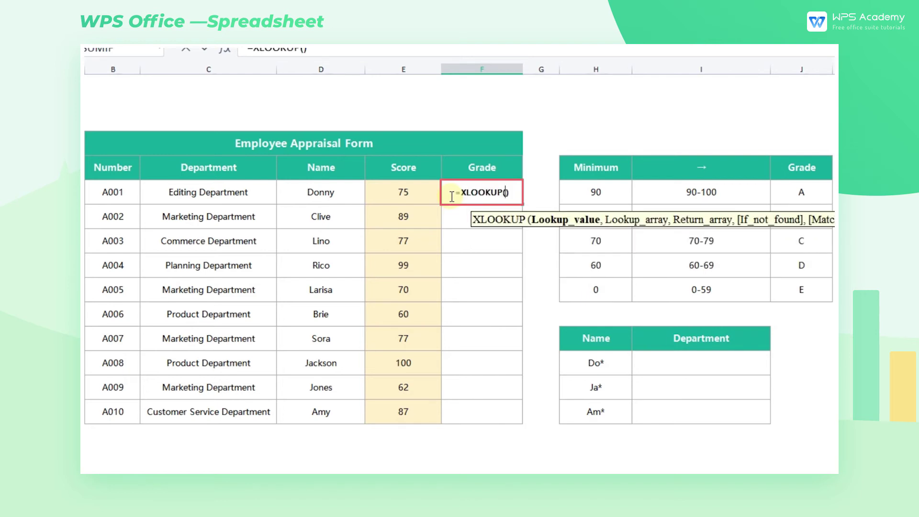
left_click(427, 192)
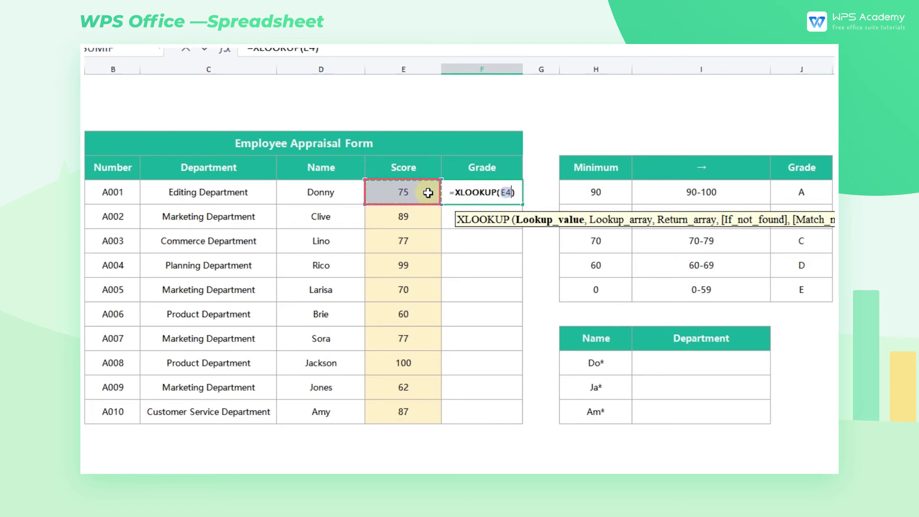
type(",")
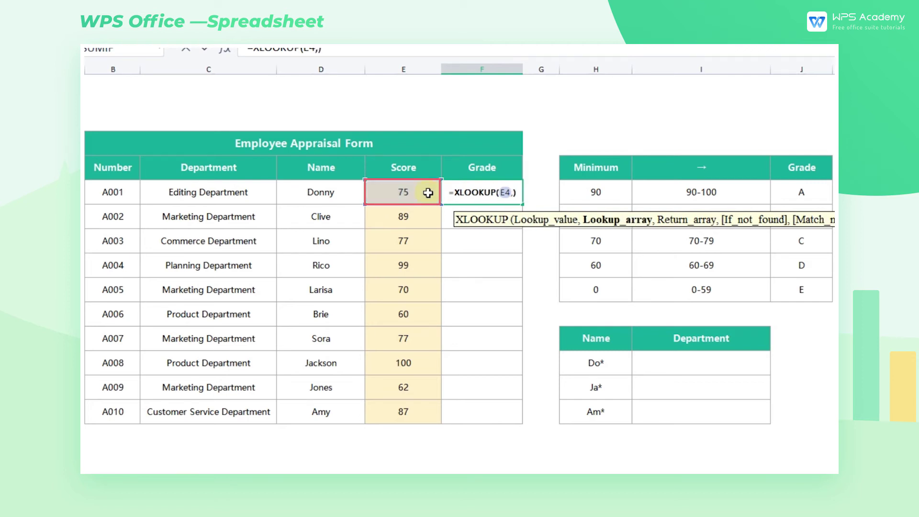
mouse_move(574, 187)
left_mouse_down()
mouse_move(612, 239)
mouse_move(601, 283)
left_mouse_up()
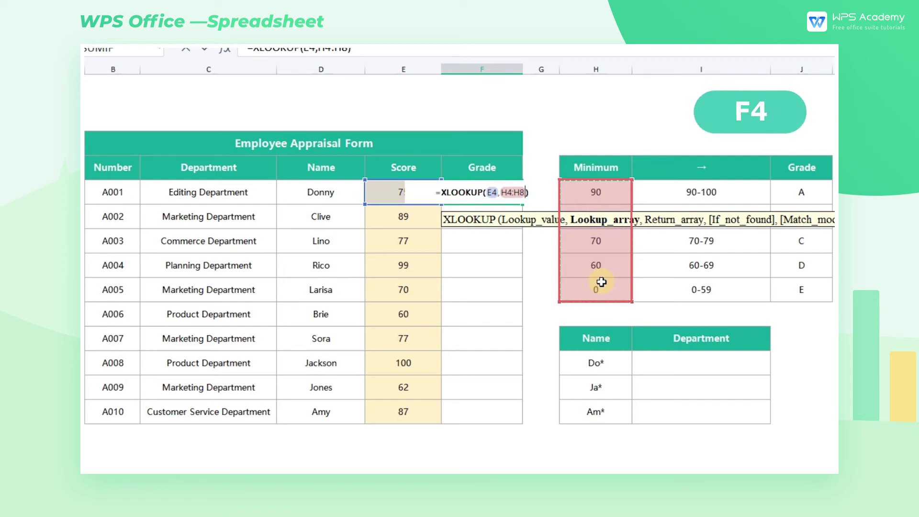
key("F4")
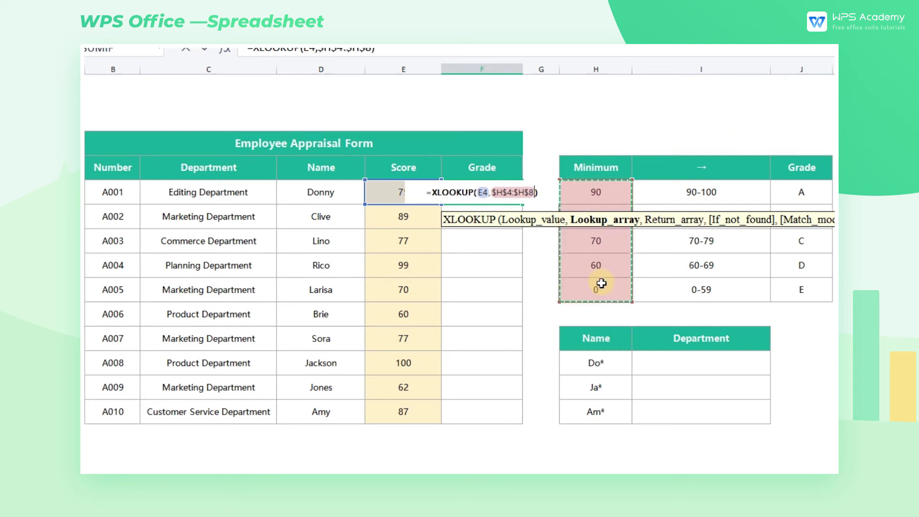
type(",")
type(",")
left_click_drag(794, 192, 807, 283)
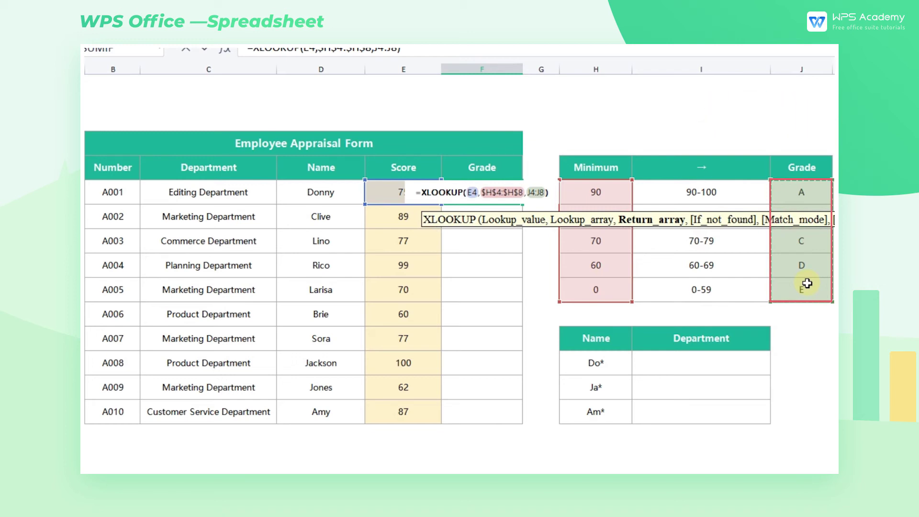
key("F4")
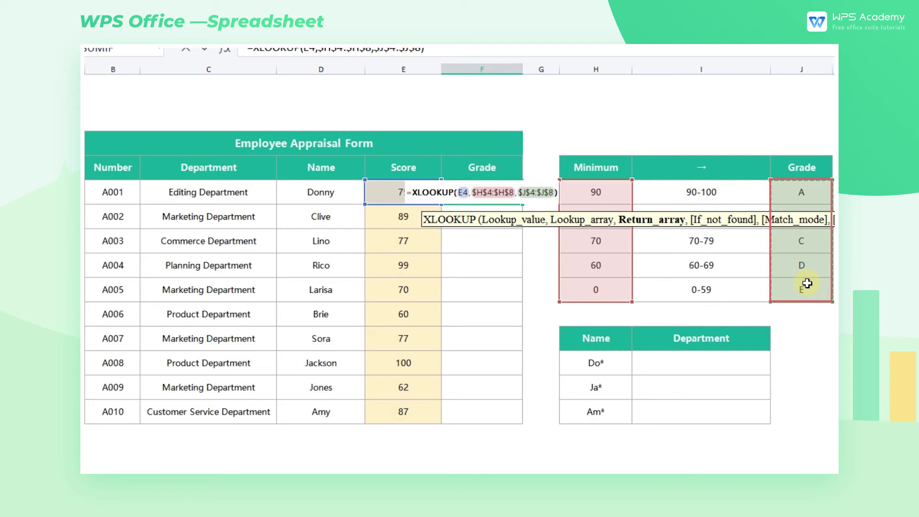
type(",,")
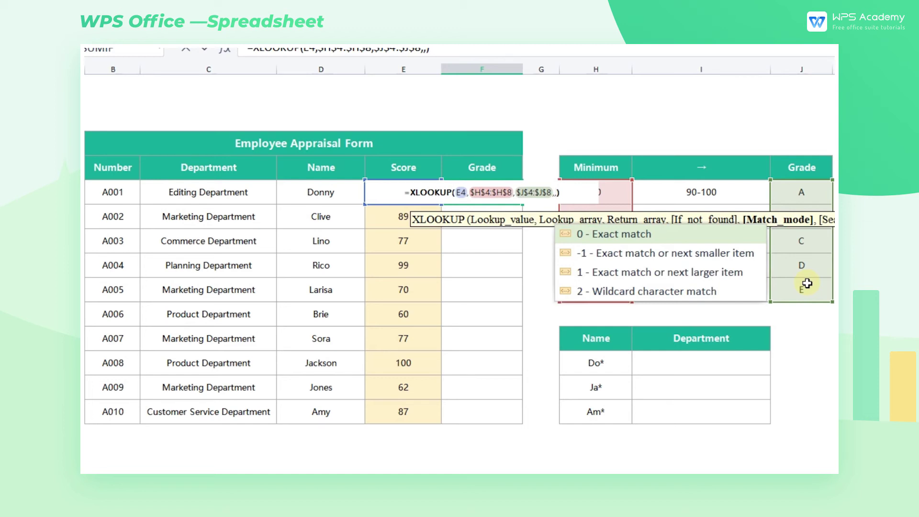
type("-1")
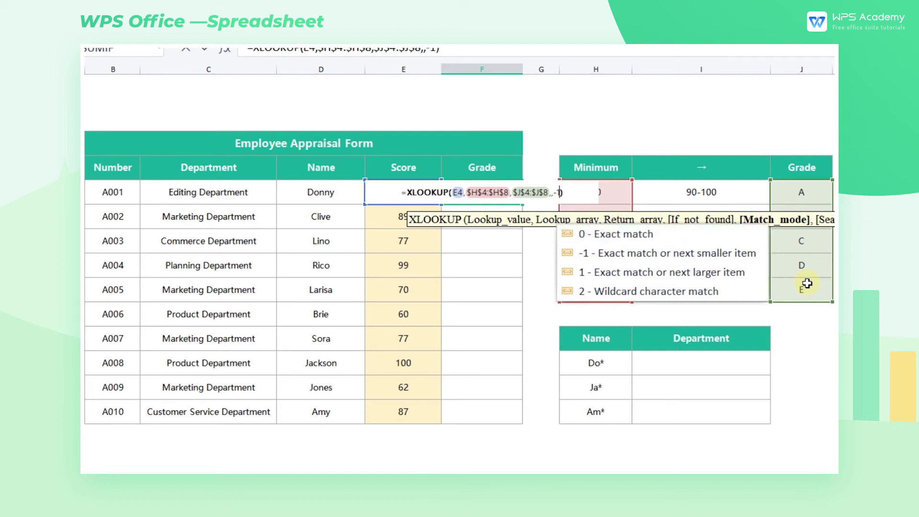
key("Return")
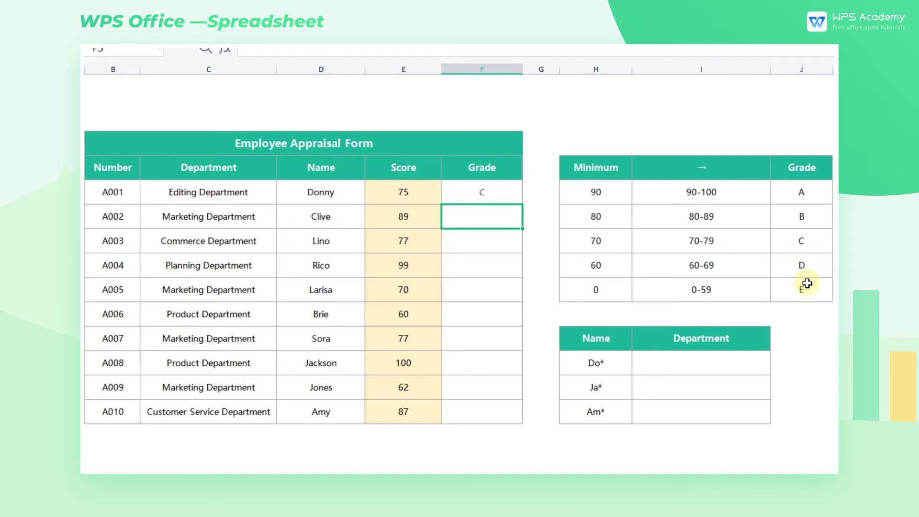
Step: Copy the grade formula down the Grade column for all employees
left_click(507, 195)
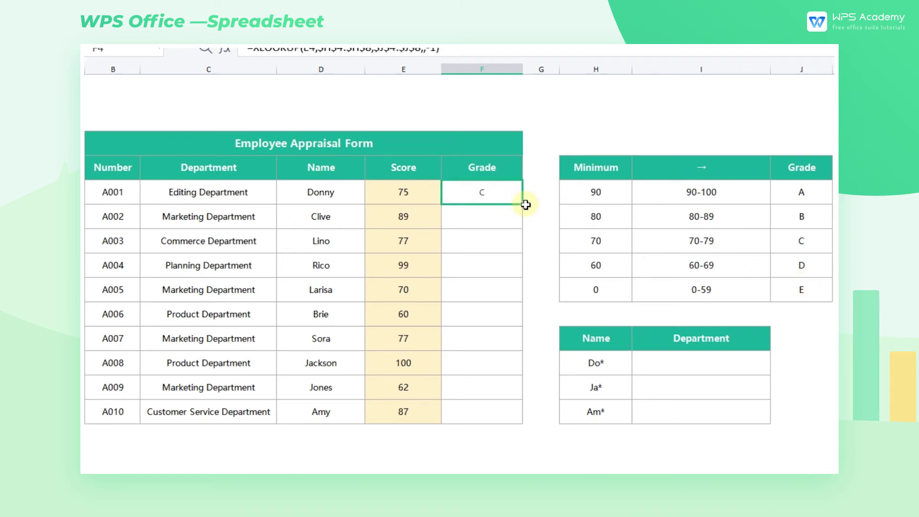
double_click(524, 205)
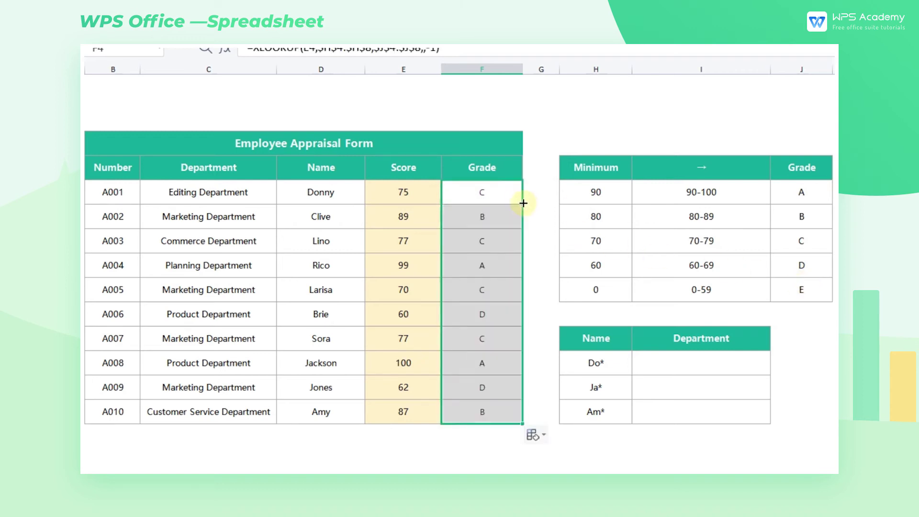
left_click(621, 456)
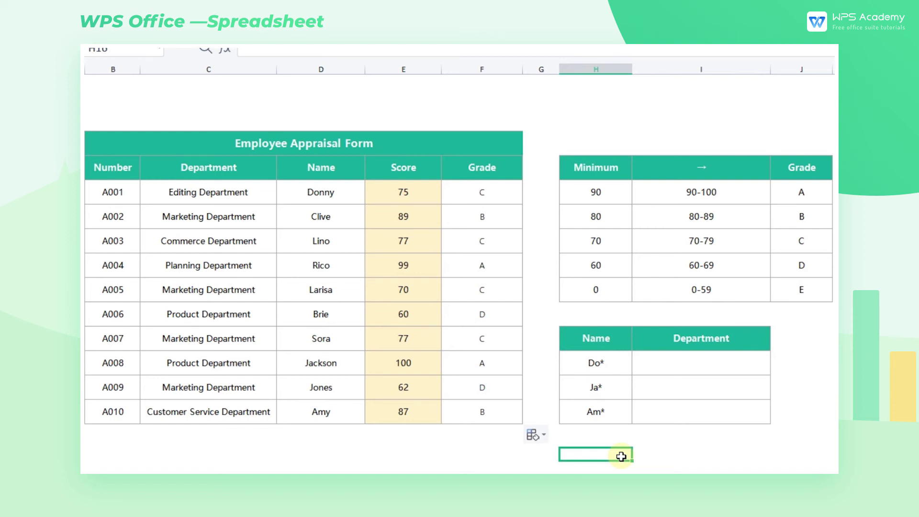
Step: Enter =XLOOKUP(H11,$D$4:$D$13,$C$4:$C$13,,2) in I11 and fill it down for Ja* and Am*
left_click(668, 363)
type("=xlookup")
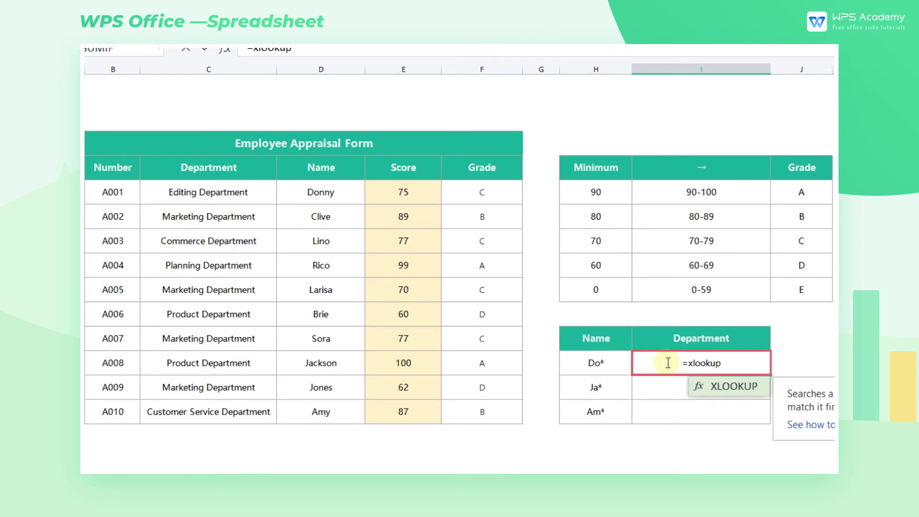
key("Tab")
left_click(624, 362)
type(",")
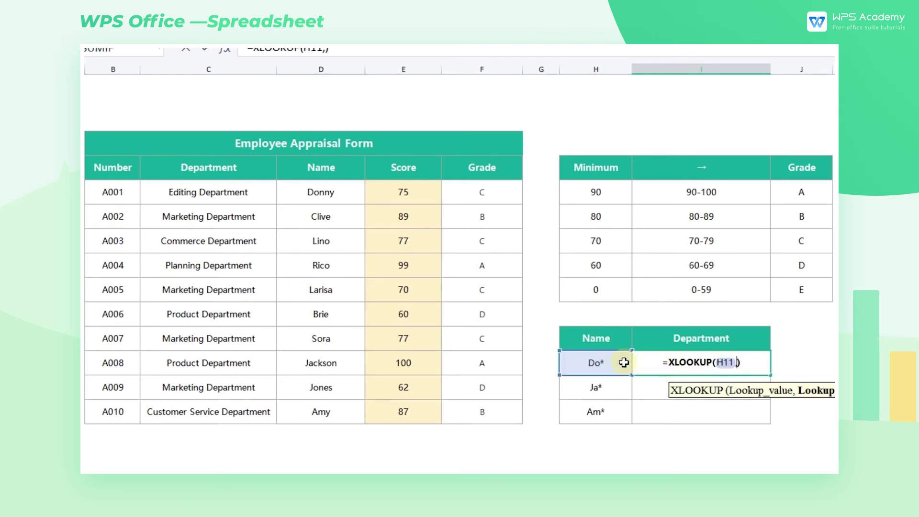
left_click_drag(340, 203, 337, 412)
key("F4")
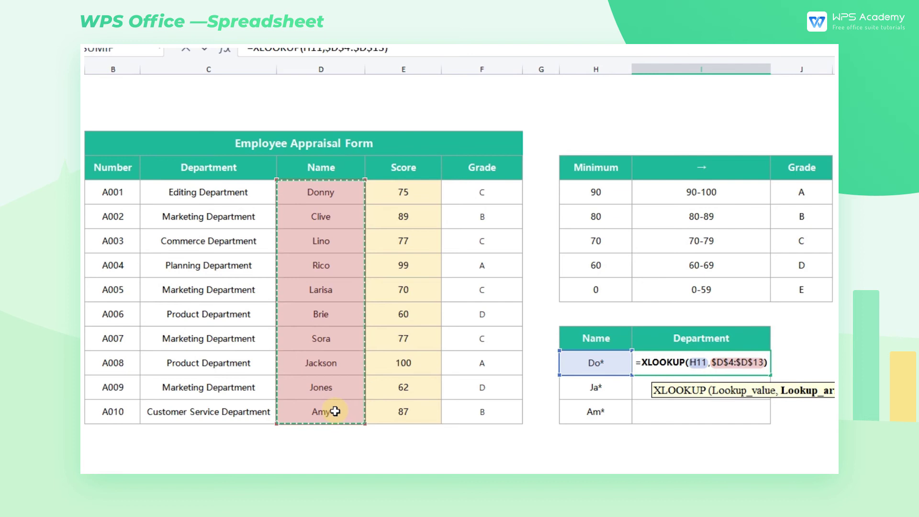
type(",")
left_click_drag(200, 197, 202, 407)
key("F4")
type(",")
key("Return")
left_click(685, 370)
double_click(770, 374)
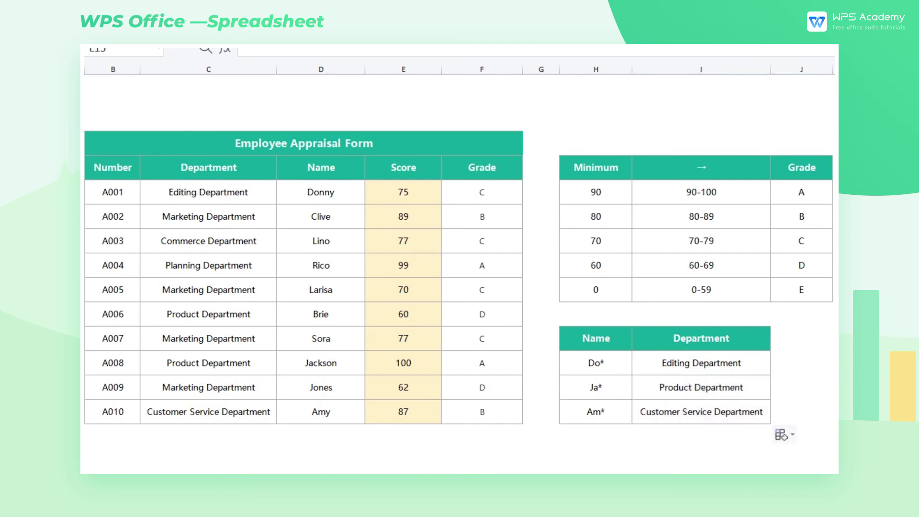